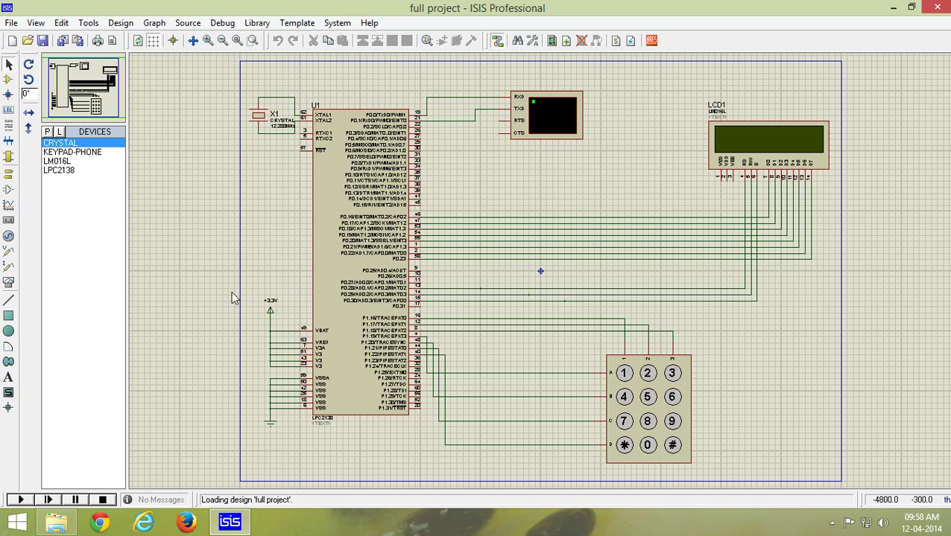
Step: Start the simulation, pass the welcome screen, and enter the user ID
left_click(20, 500)
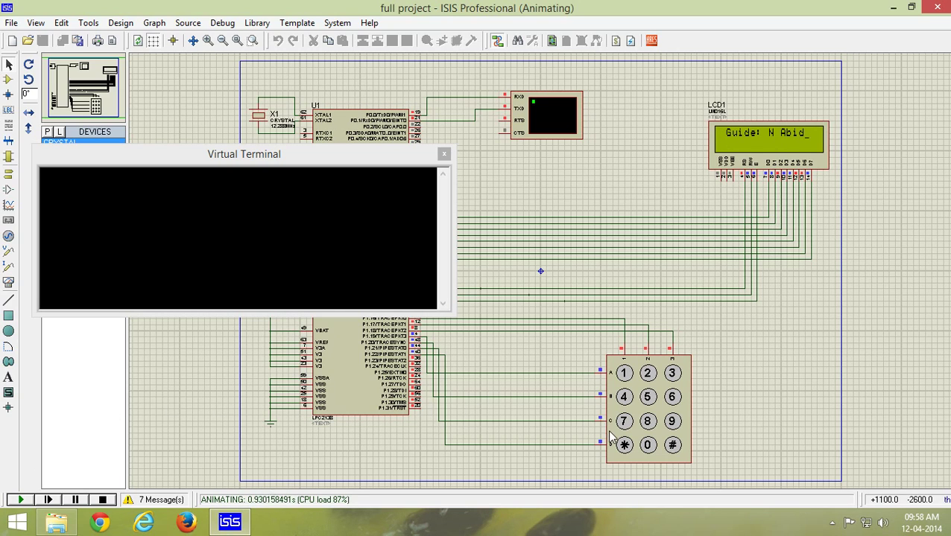
left_click(674, 450)
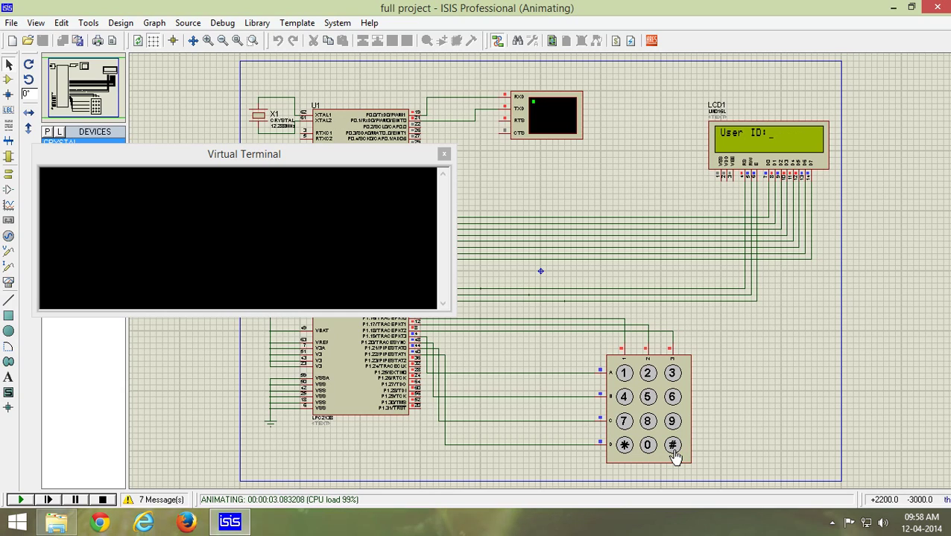
key("1")
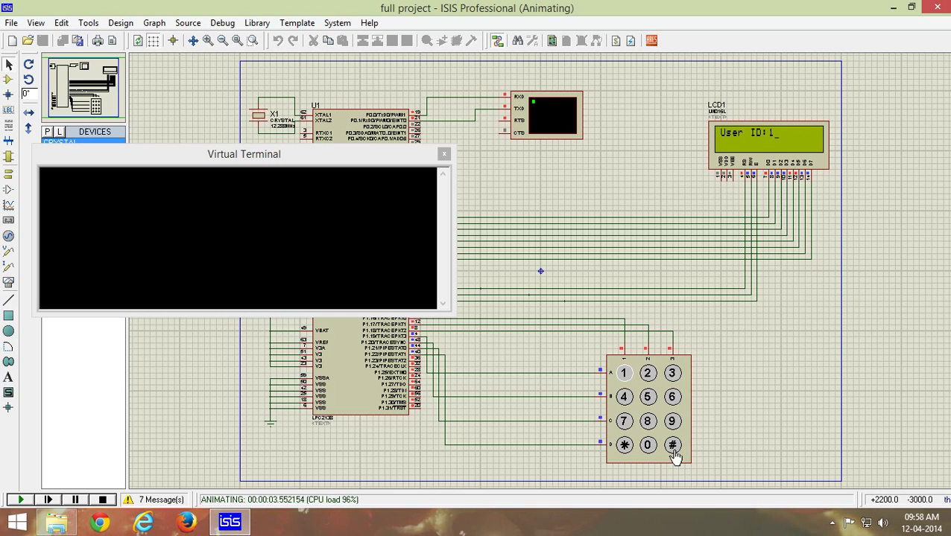
key("2")
key("3")
key("4")
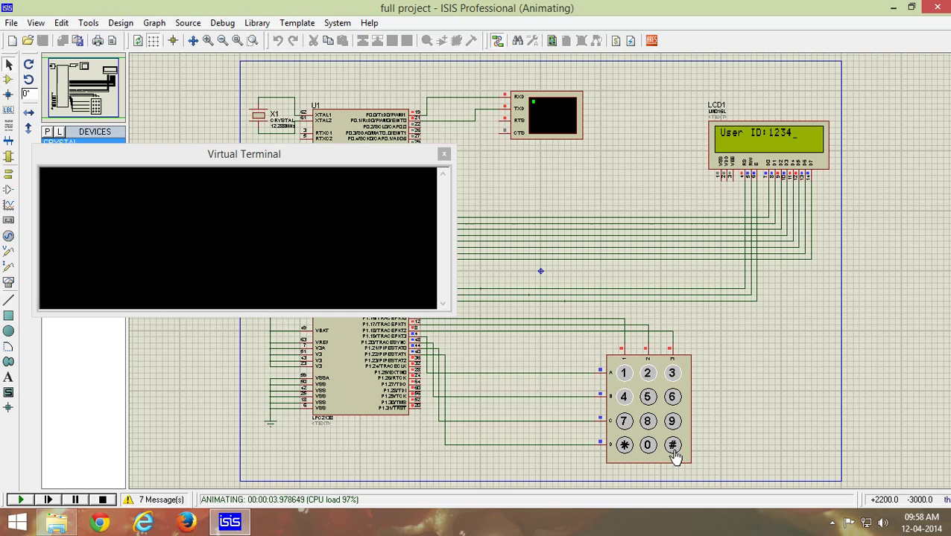
left_click(673, 451)
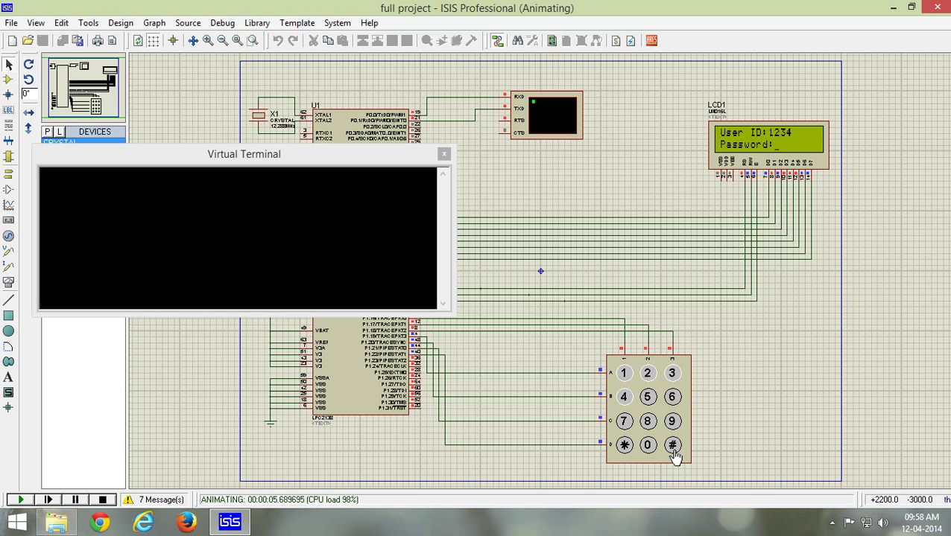
Step: Submit a wrong three-digit password and acknowledge the 'Sorry Wrong PWD' message
key("4")
key("5")
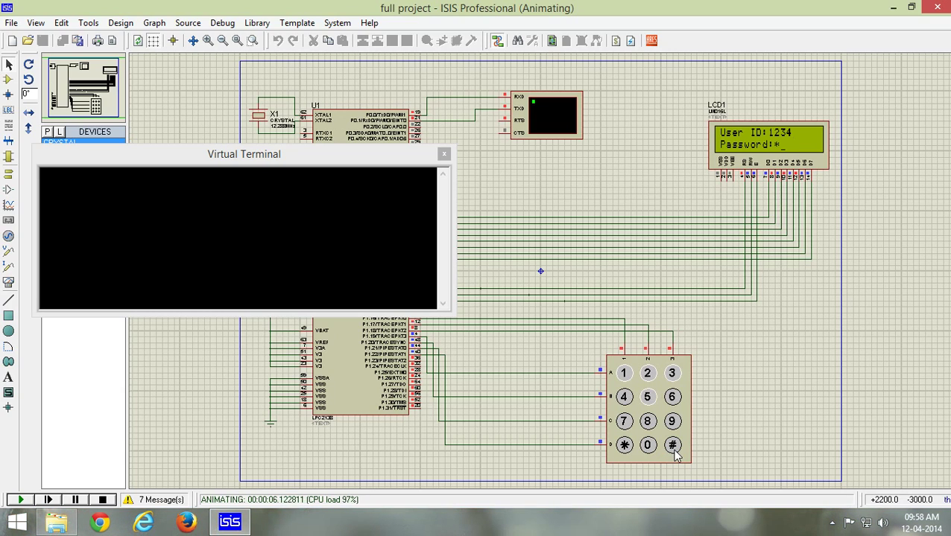
key("6")
left_click(674, 450)
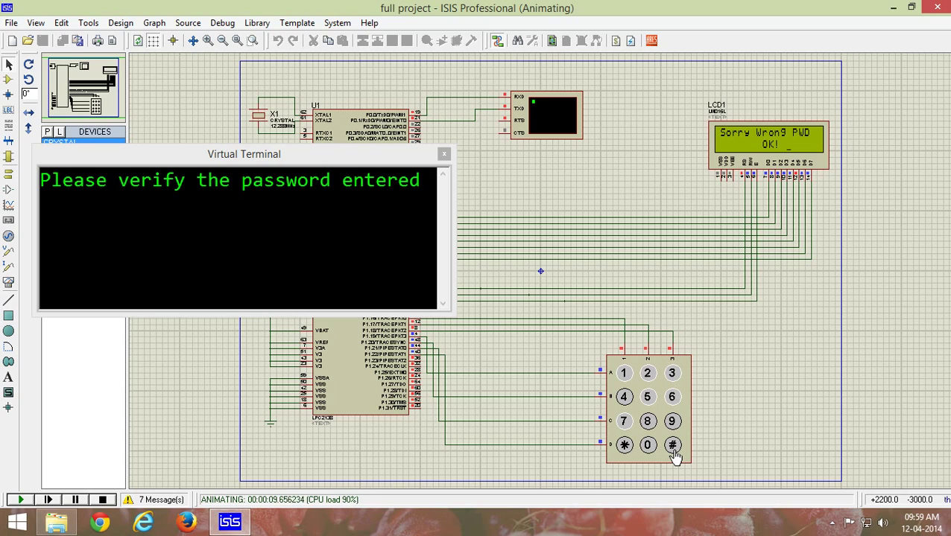
left_click(673, 447)
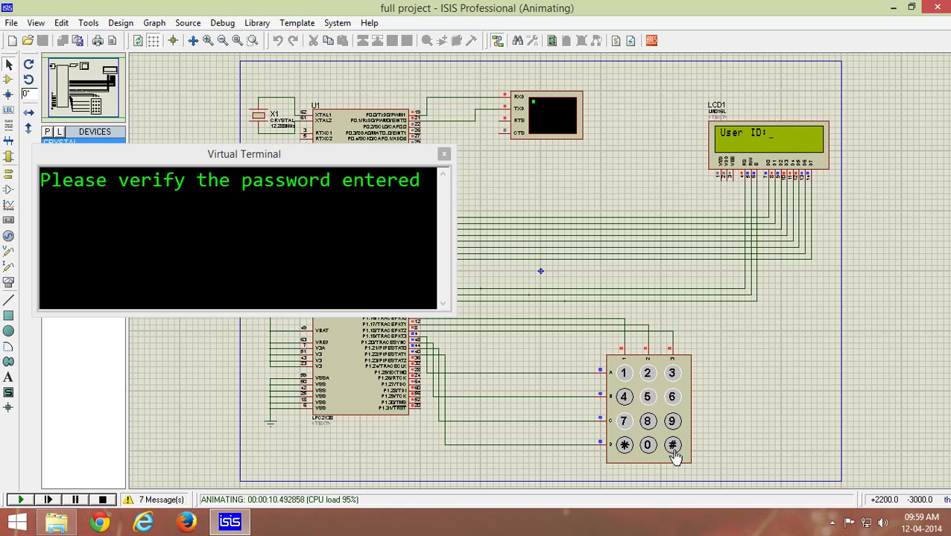
Step: Log in with the valid user ID and password to show the '1BJP 2CONG 3YSRC 4NIN 5TRS 6TDP' menu
type("123")
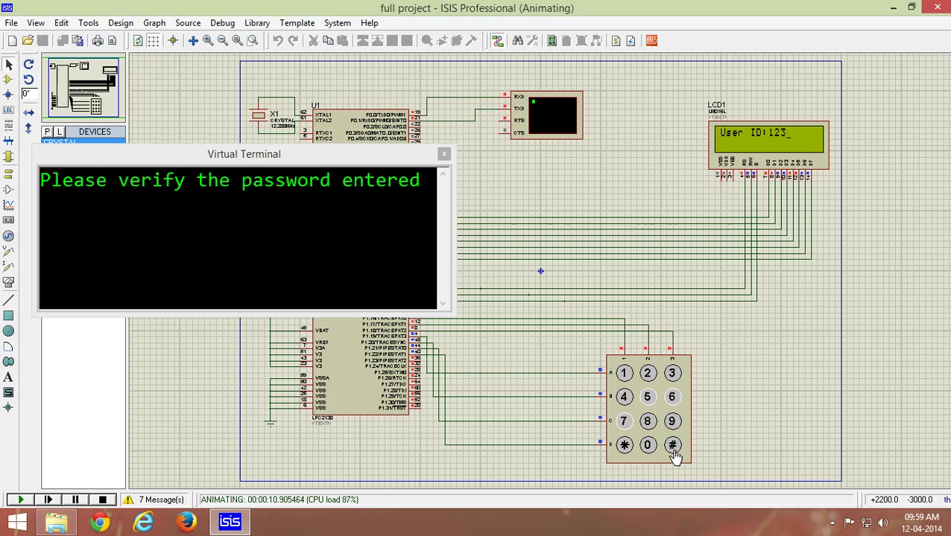
left_click(672, 446)
type("43")
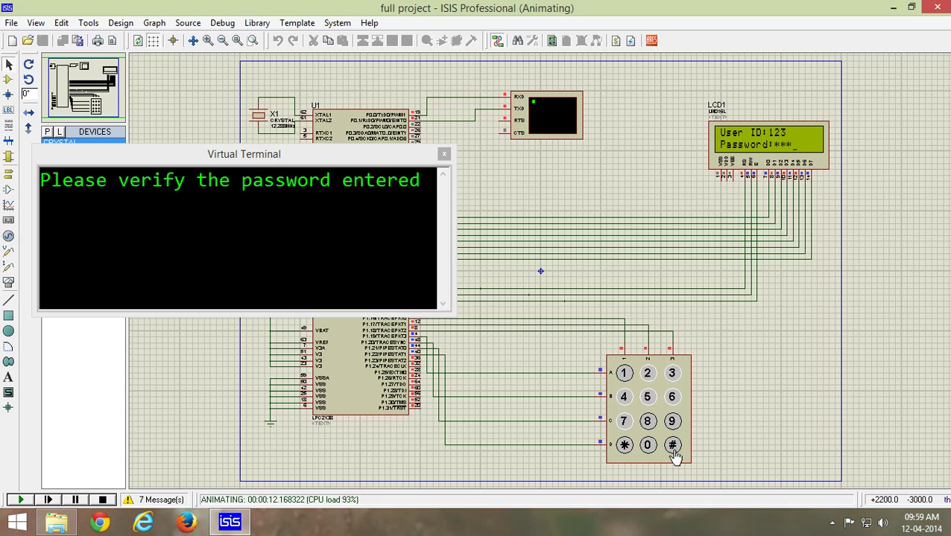
left_click(672, 447)
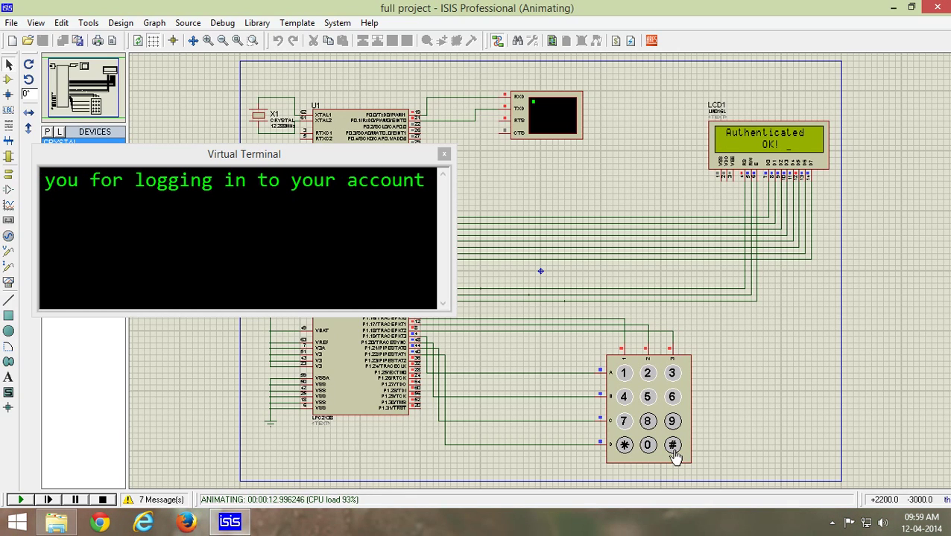
left_click(674, 452)
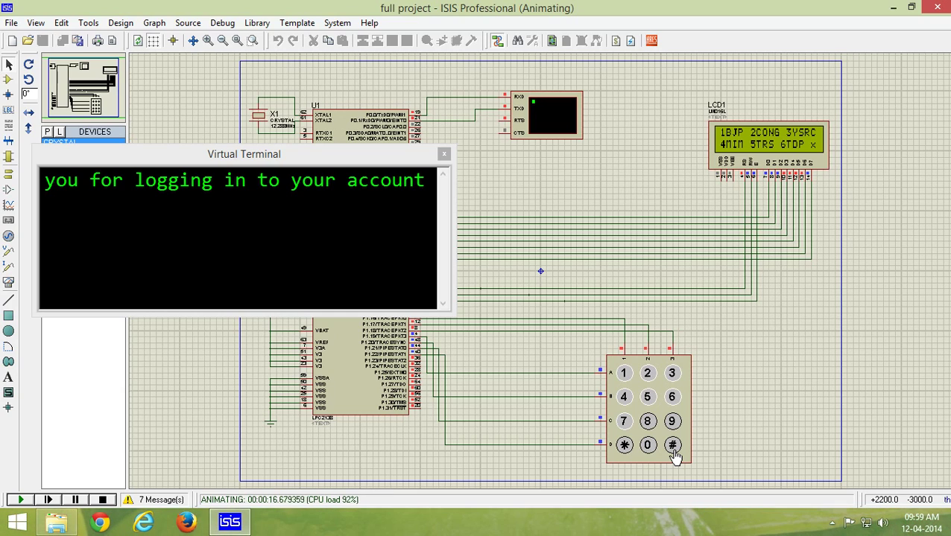
Step: Cast votes for CONG, BJP, MIM and BJP, returning to the party menu after each
left_click(649, 380)
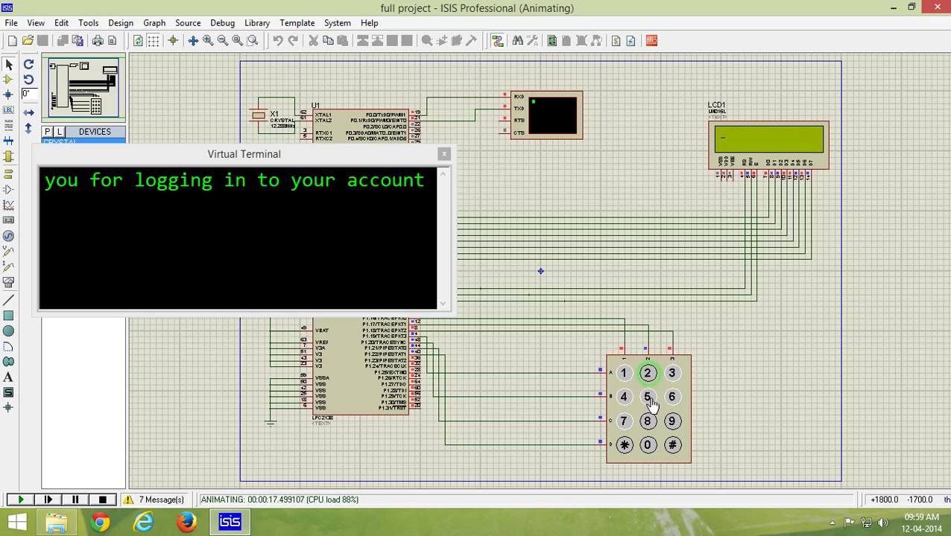
left_click(673, 445)
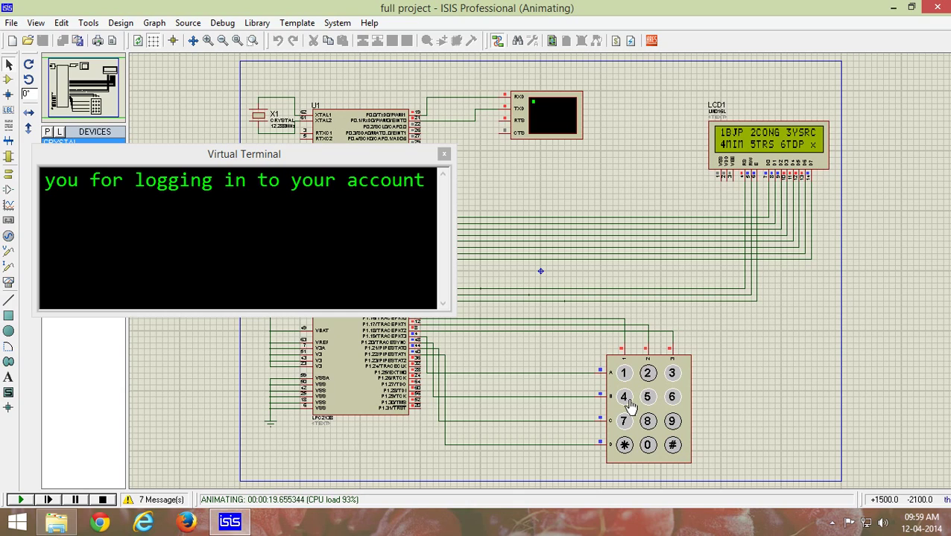
left_click(624, 375)
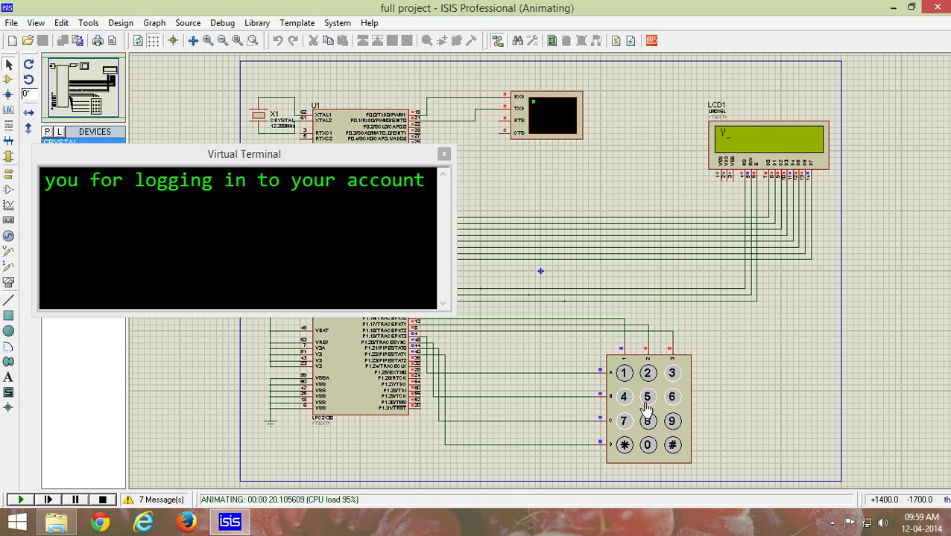
left_click(672, 447)
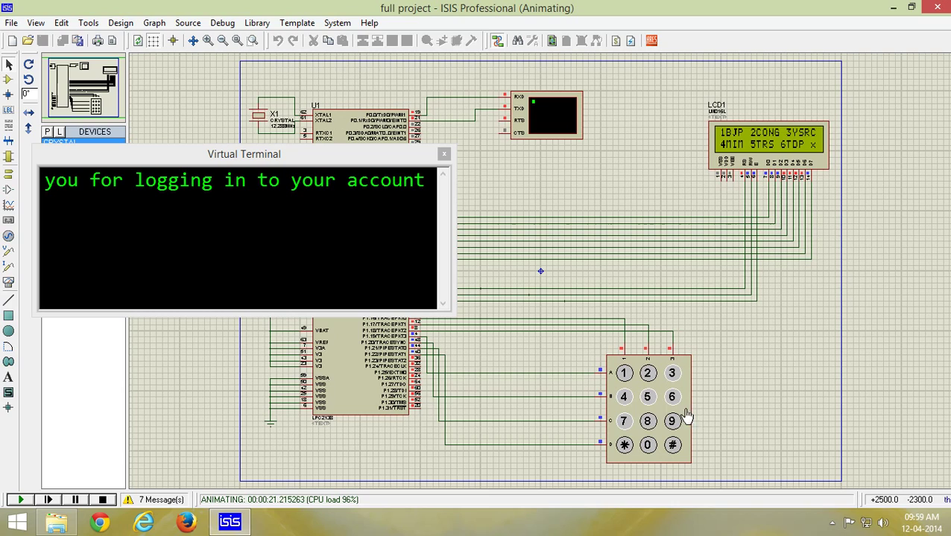
left_click(625, 399)
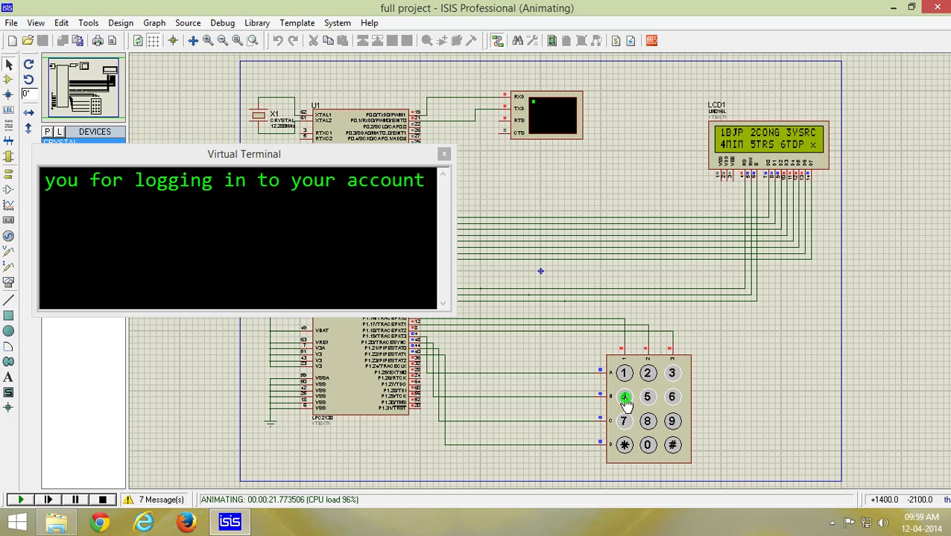
left_click(674, 446)
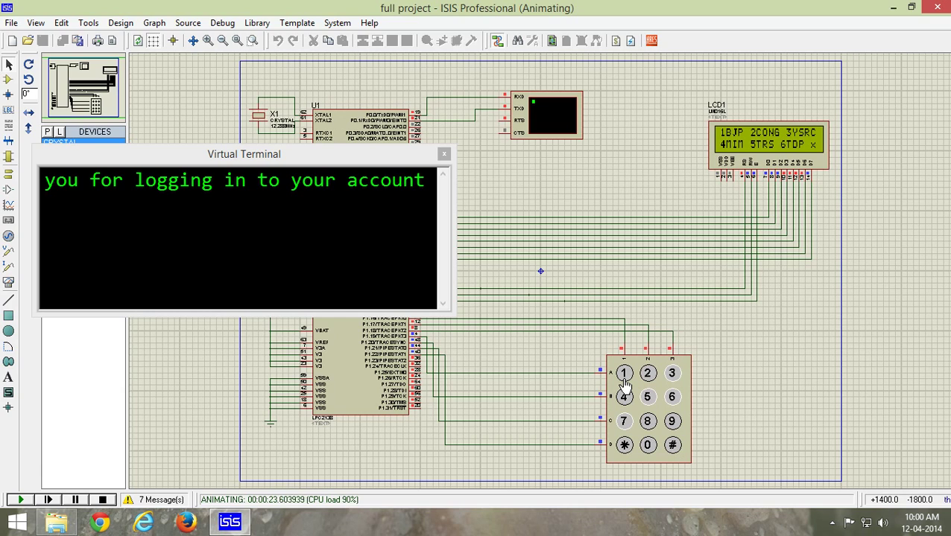
left_click(625, 380)
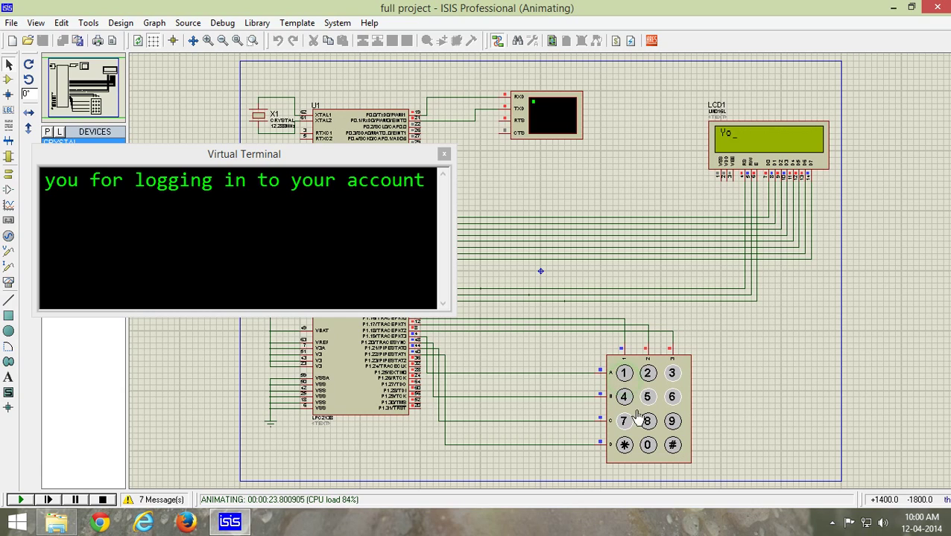
left_click(673, 446)
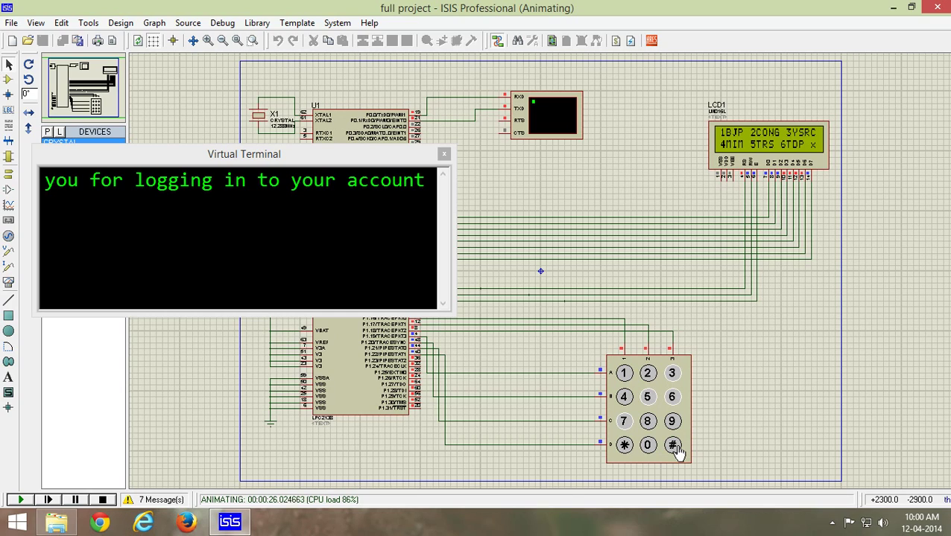
Step: End voting with *, log in again, and display the first tally page 'BJP:2 CON:1'
left_click(622, 446)
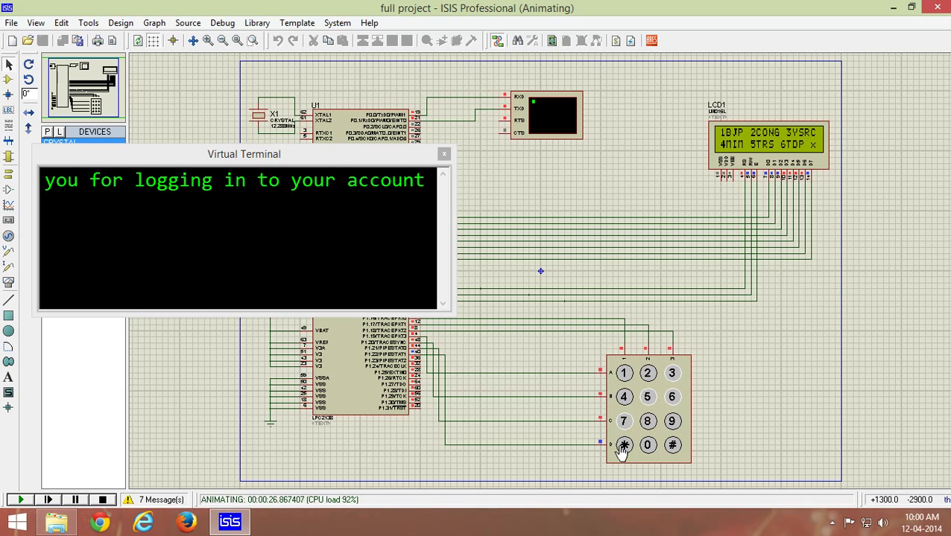
left_click(672, 446)
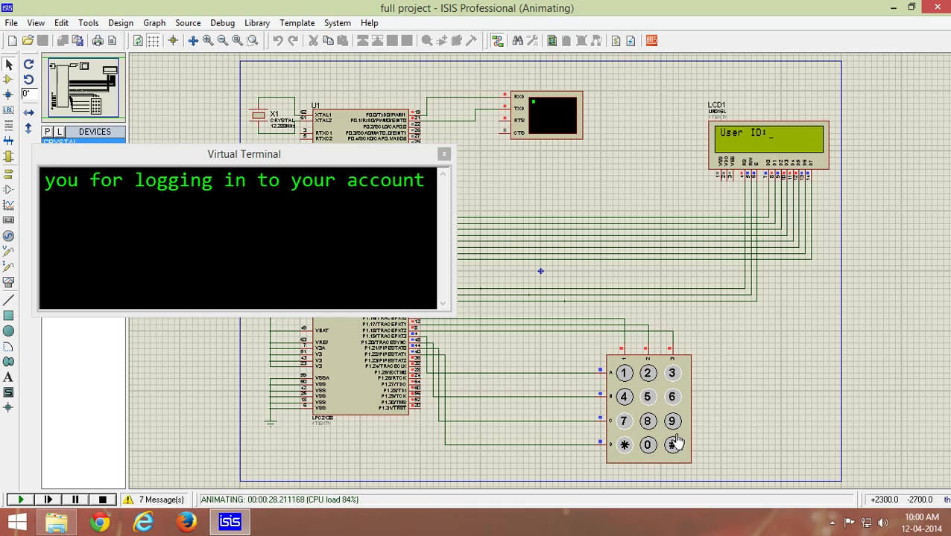
type("1234")
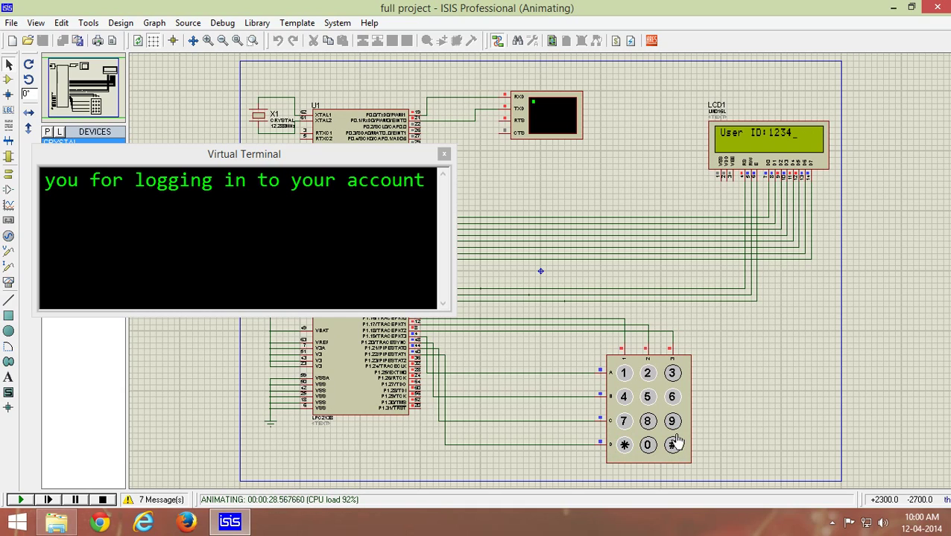
left_click(674, 445)
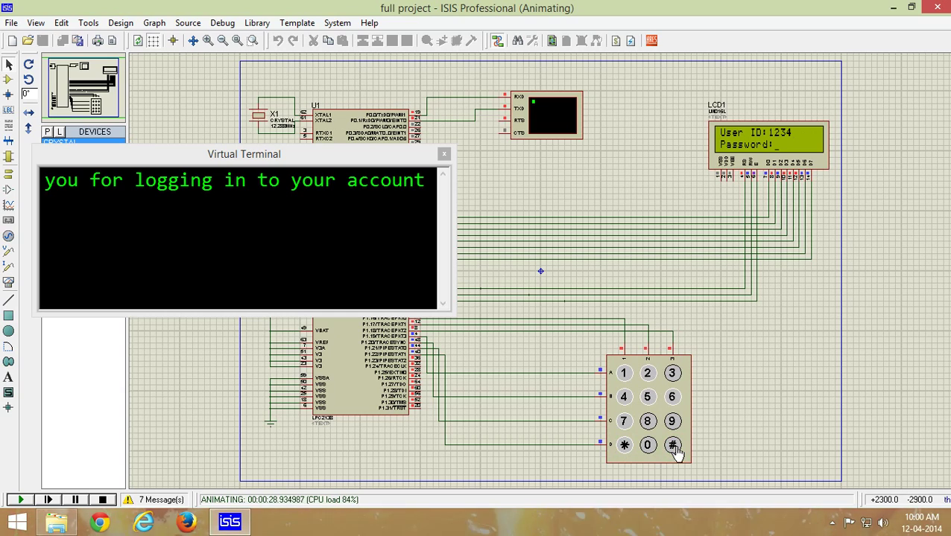
type("4321")
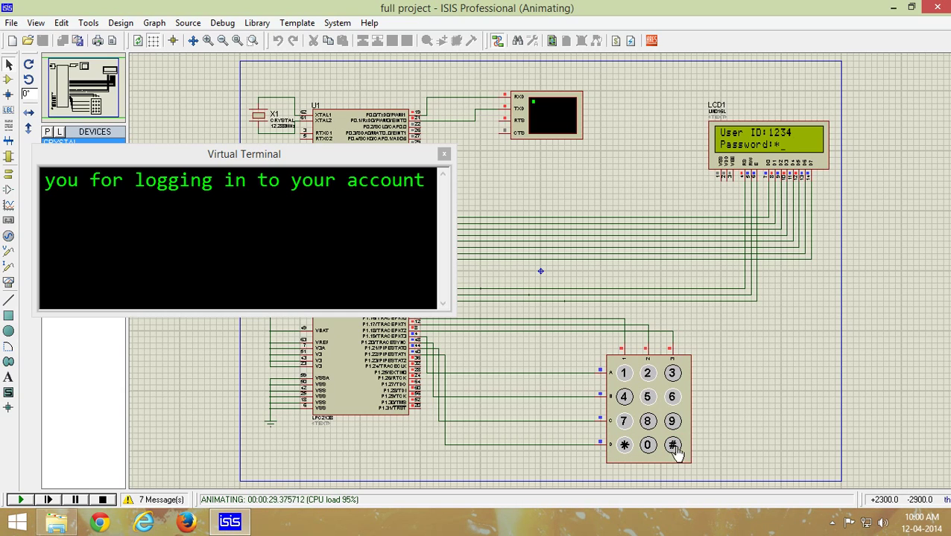
left_click(674, 445)
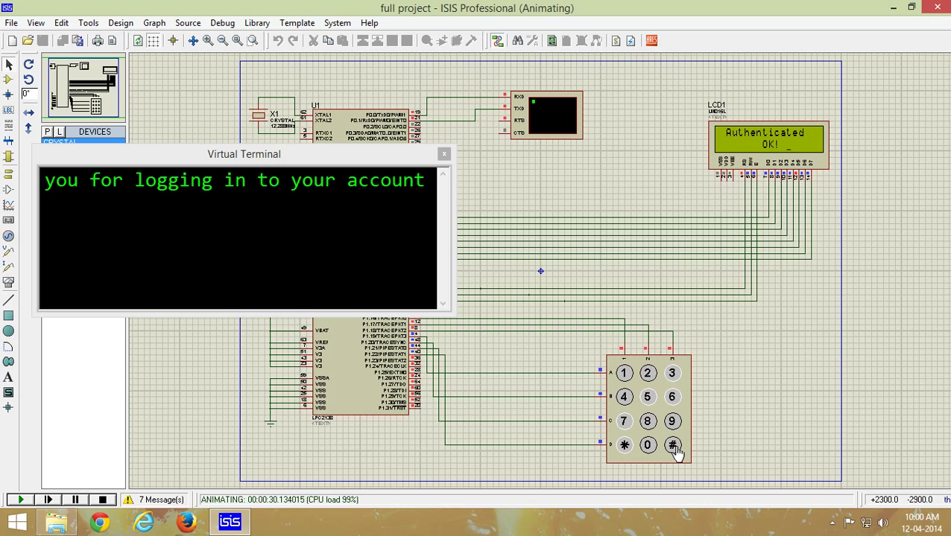
left_click(674, 445)
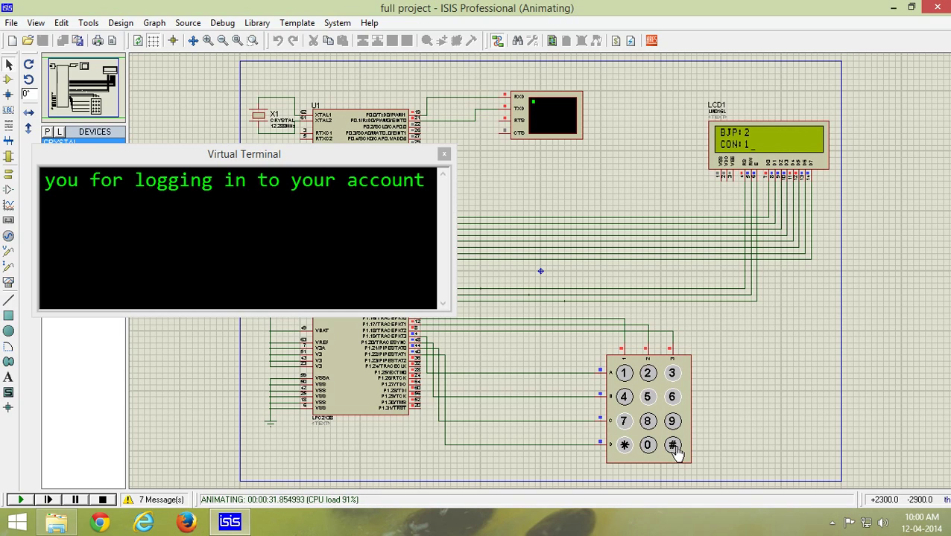
Step: Page through the tallies to 'Total Votes:4' and winner BJP, then return to 'User ID:'
left_click(674, 445)
left_click(673, 446)
left_click(673, 446)
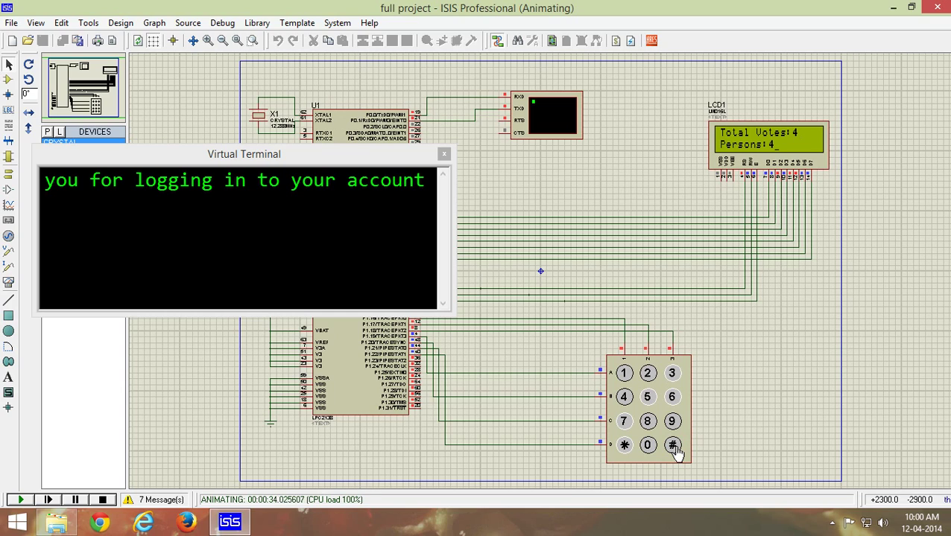
left_click(673, 446)
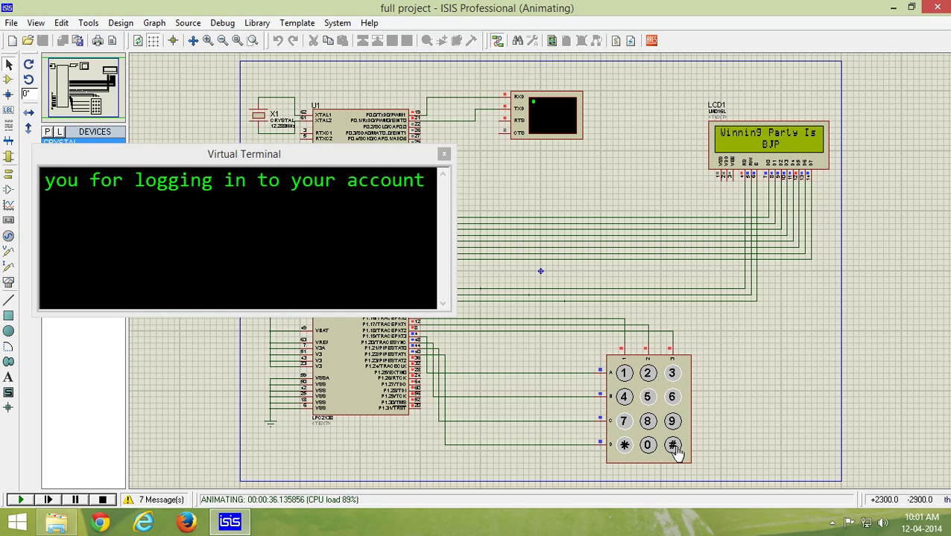
left_click(674, 447)
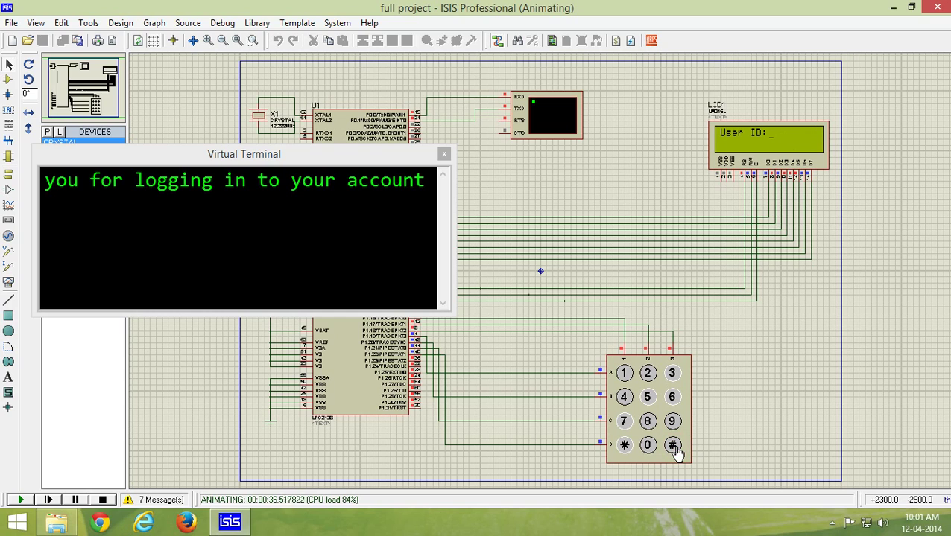